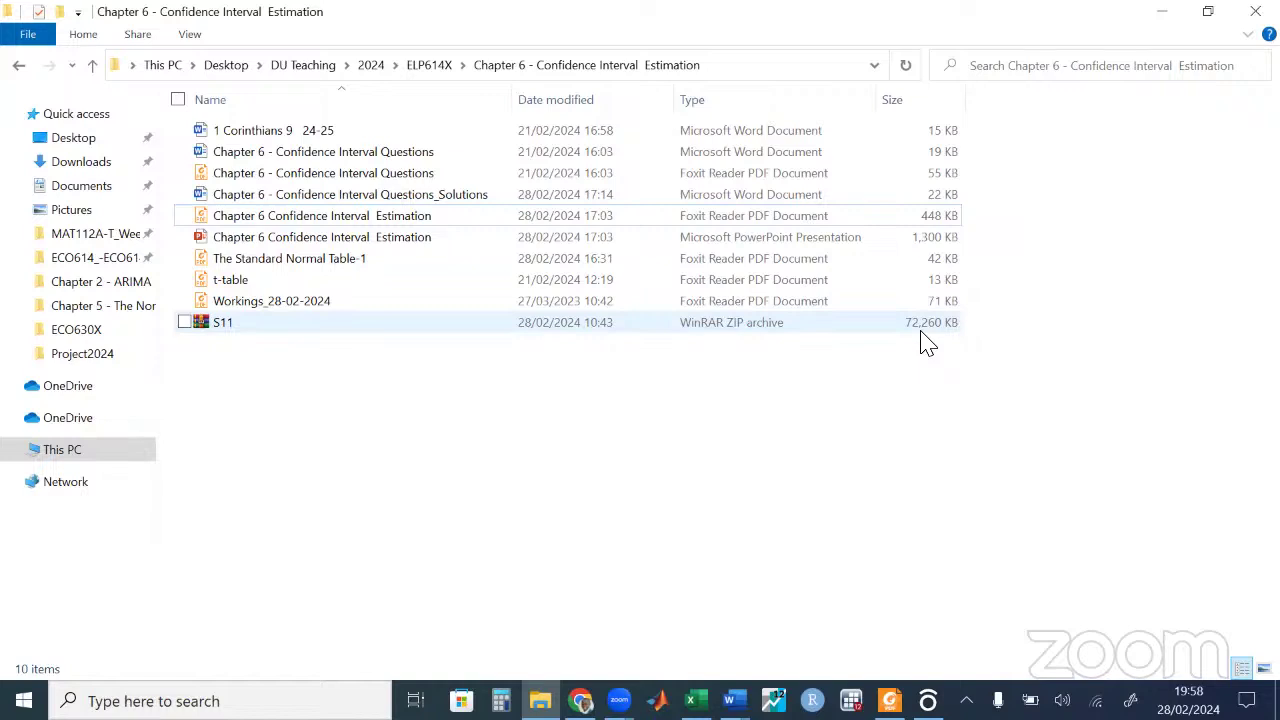
# Switch to Foxit Reader and handwrite "SPSS" in thin blue ink below the underlined red interval on page 4 of the workings.
pyautogui.hotkey('alt', 'Tab')
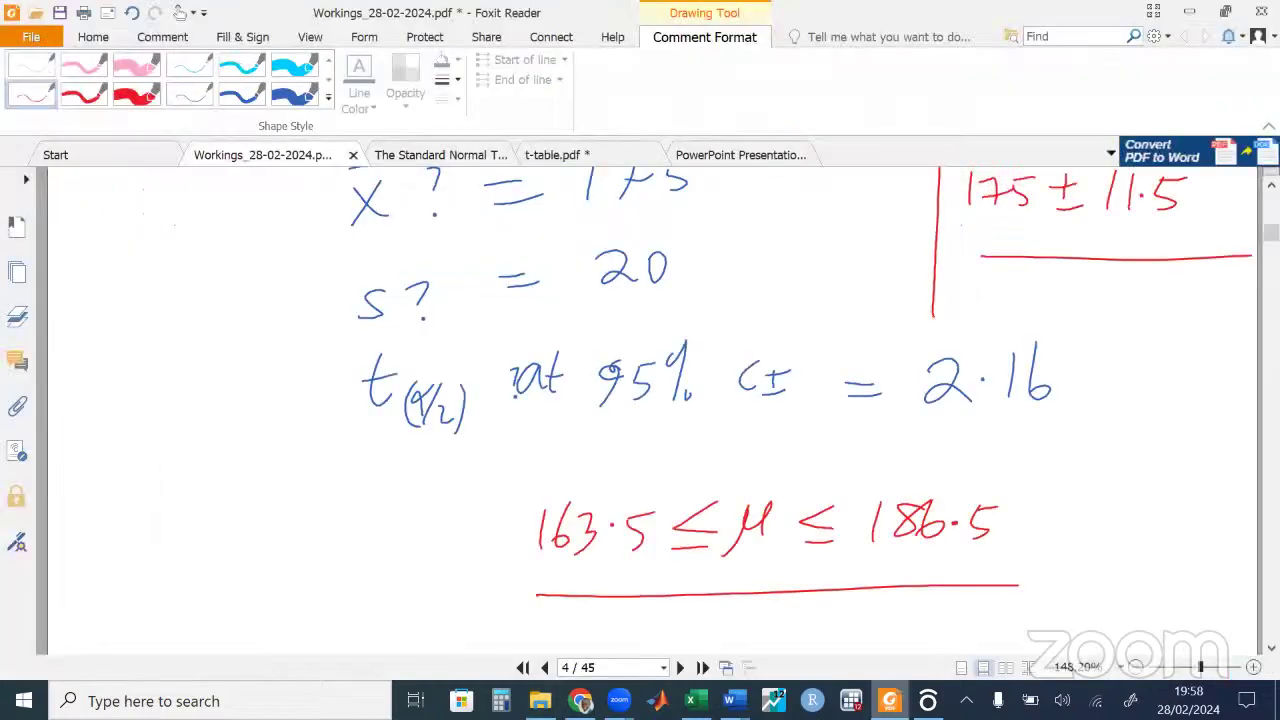
pyautogui.scroll(-3, 640, 410)
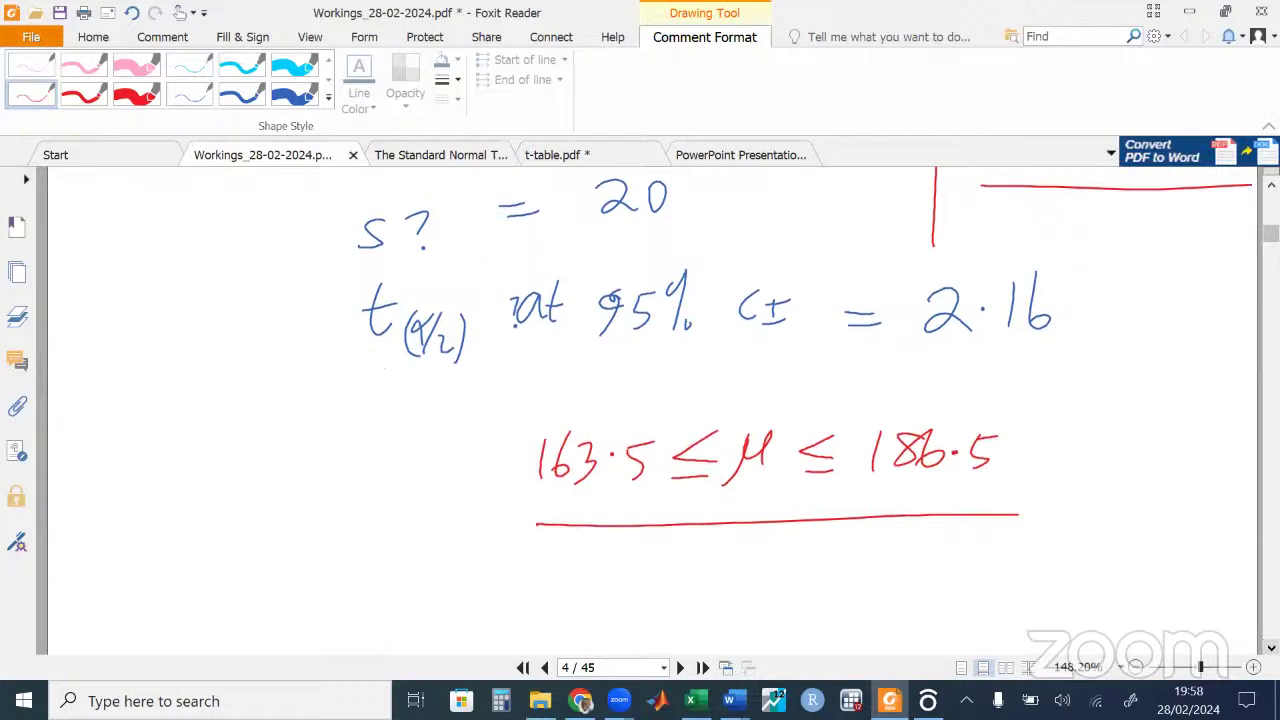
pyautogui.scroll(-4, 640, 410)
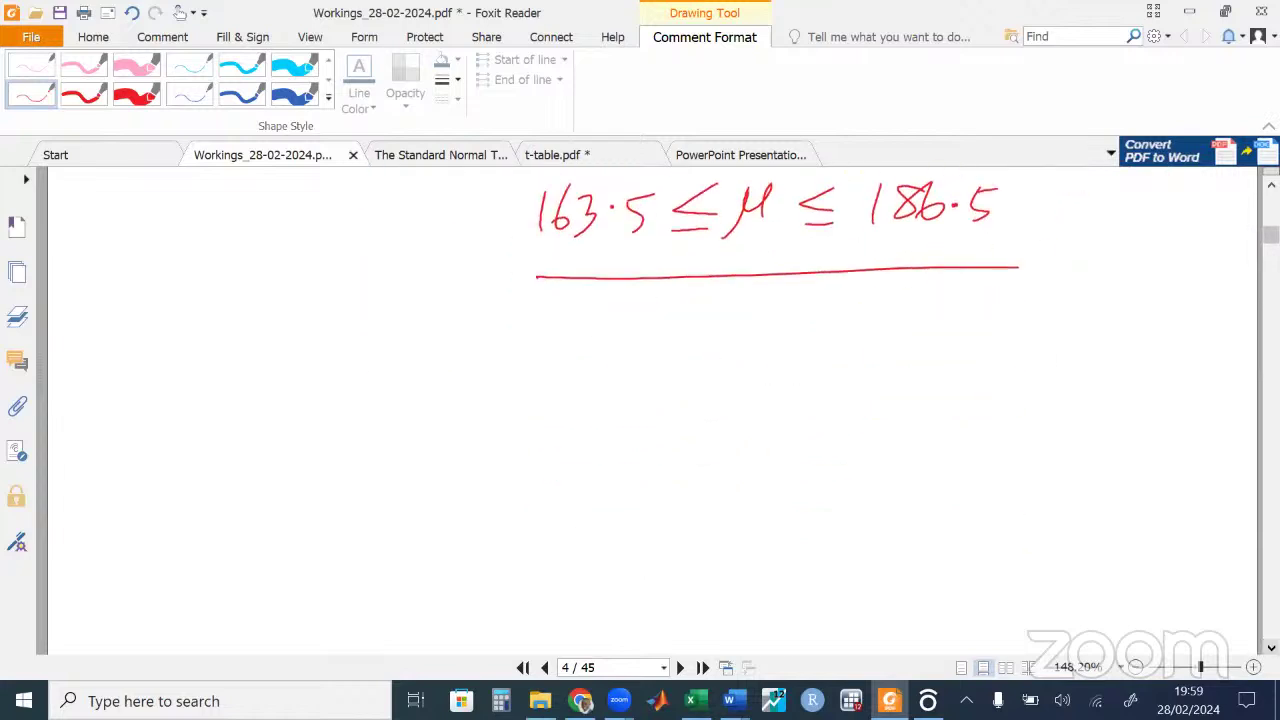
pyautogui.click(195, 98)
pyautogui.moveTo(525, 326)
pyautogui.mouseDown()
pyautogui.moveTo(467, 384)
pyautogui.moveTo(561, 348)
pyautogui.mouseUp()
pyautogui.moveTo(650, 320); pyautogui.dragTo(652, 352)
pyautogui.moveTo(704, 318); pyautogui.dragTo(661, 362)
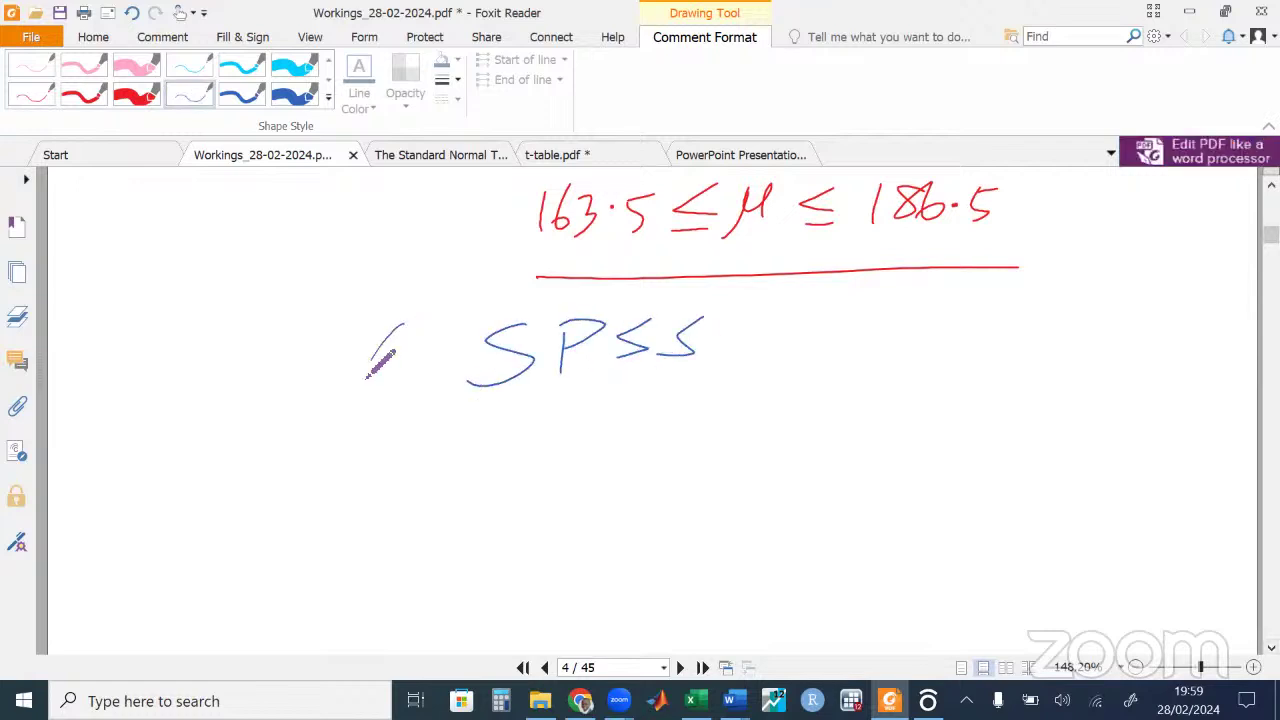
# Mark the handwritten "SPSS" with a blue asterisk in front and draw a box around the word.
pyautogui.moveTo(403, 323); pyautogui.dragTo(363, 371)
pyautogui.moveTo(369, 334); pyautogui.dragTo(392, 370)
pyautogui.moveTo(350, 357); pyautogui.dragTo(425, 338)
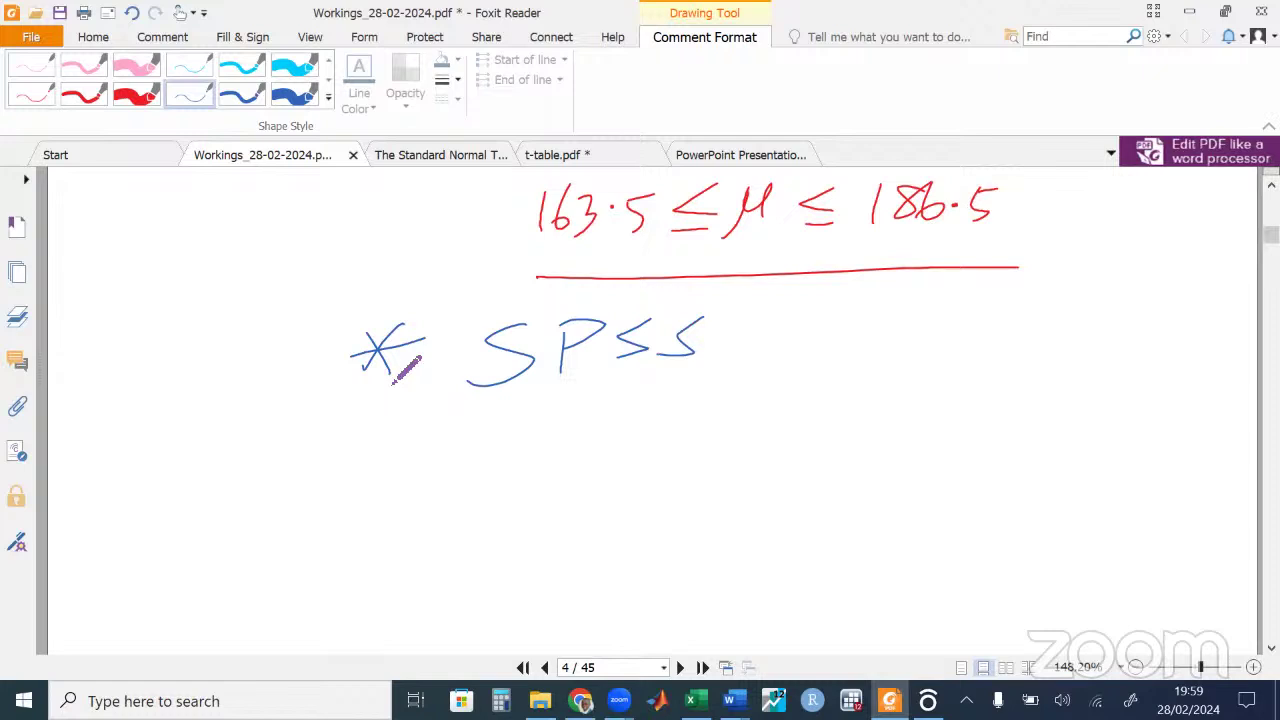
pyautogui.moveTo(378, 406)
pyautogui.mouseDown()
pyautogui.moveTo(766, 300)
pyautogui.moveTo(428, 414)
pyautogui.mouseUp()
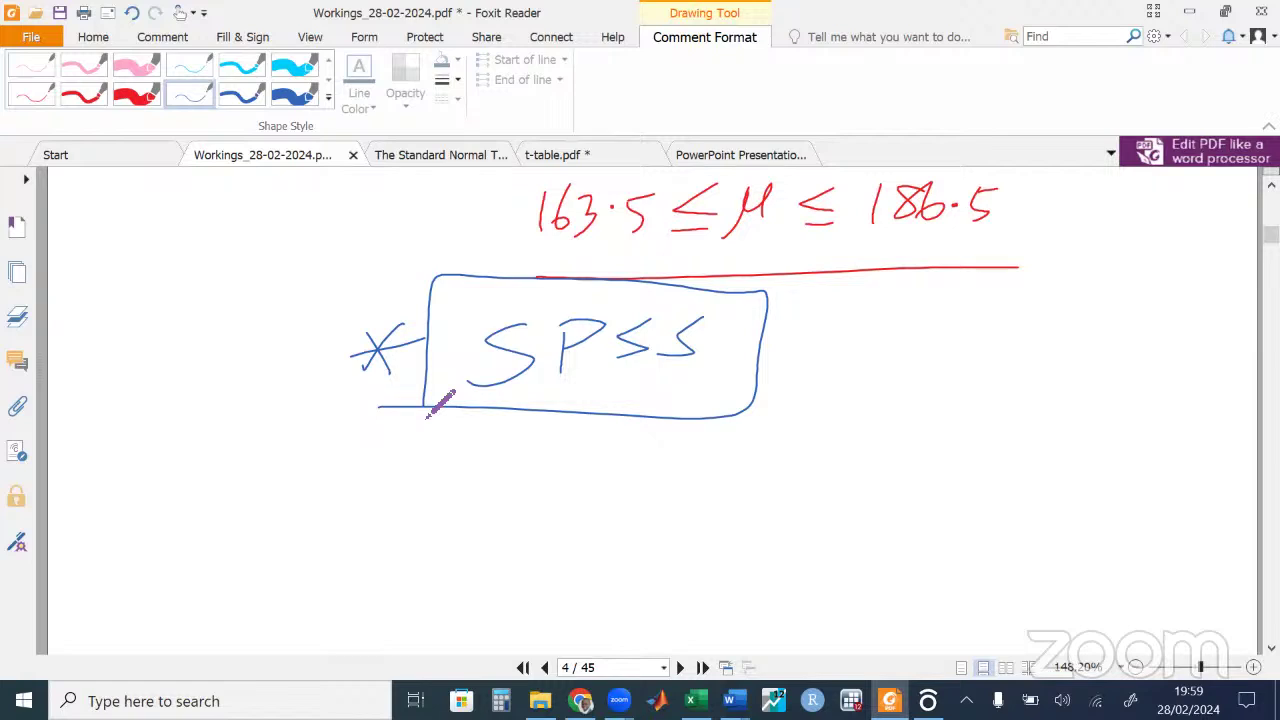
# Handwrite "STATA" in blue below the boxed SPSS note and put an asterisk in front of it.
pyautogui.moveTo(502, 477); pyautogui.dragTo(450, 544)
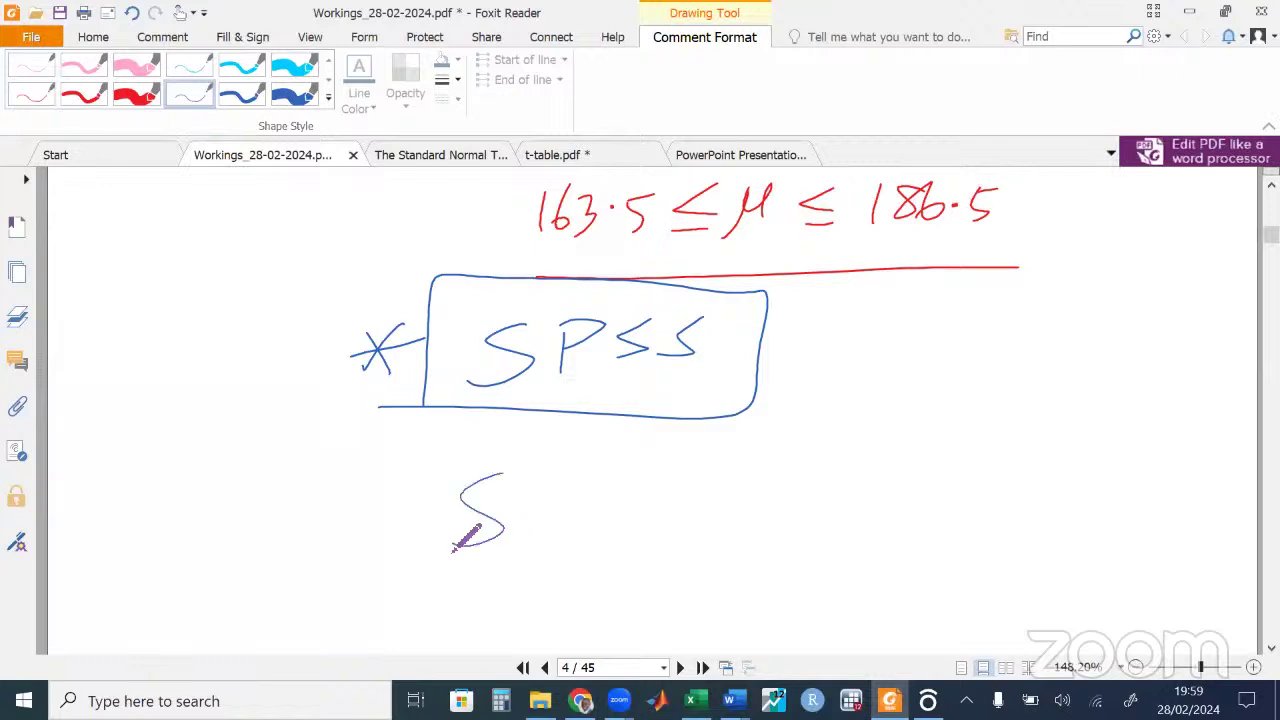
pyautogui.moveTo(592, 462); pyautogui.dragTo(524, 482)
pyautogui.moveTo(564, 478)
pyautogui.mouseDown()
pyautogui.moveTo(562, 515)
pyautogui.moveTo(643, 523)
pyautogui.moveTo(640, 498)
pyautogui.mouseUp()
pyautogui.moveTo(664, 473); pyautogui.dragTo(721, 463)
pyautogui.moveTo(695, 472)
pyautogui.mouseDown()
pyautogui.moveTo(693, 523)
pyautogui.moveTo(765, 520)
pyautogui.moveTo(787, 490)
pyautogui.mouseUp()
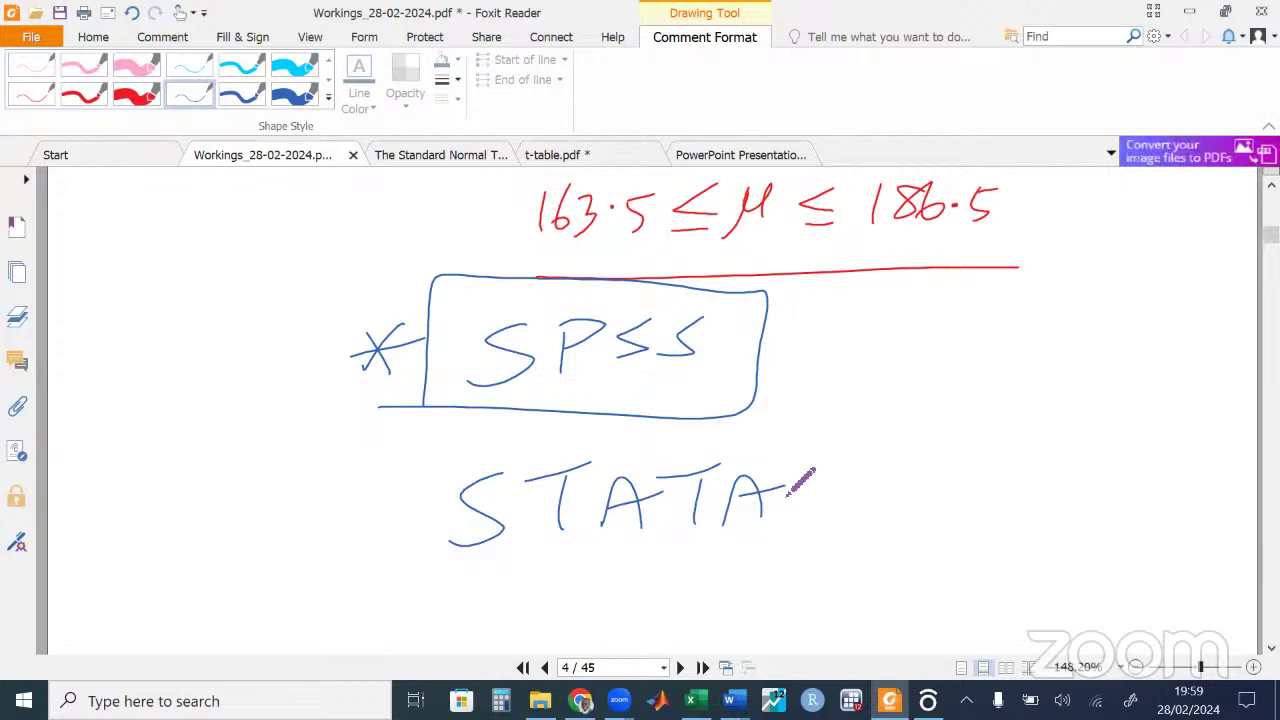
pyautogui.moveTo(358, 487)
pyautogui.mouseDown()
pyautogui.moveTo(373, 516)
pyautogui.moveTo(403, 491)
pyautogui.mouseUp()
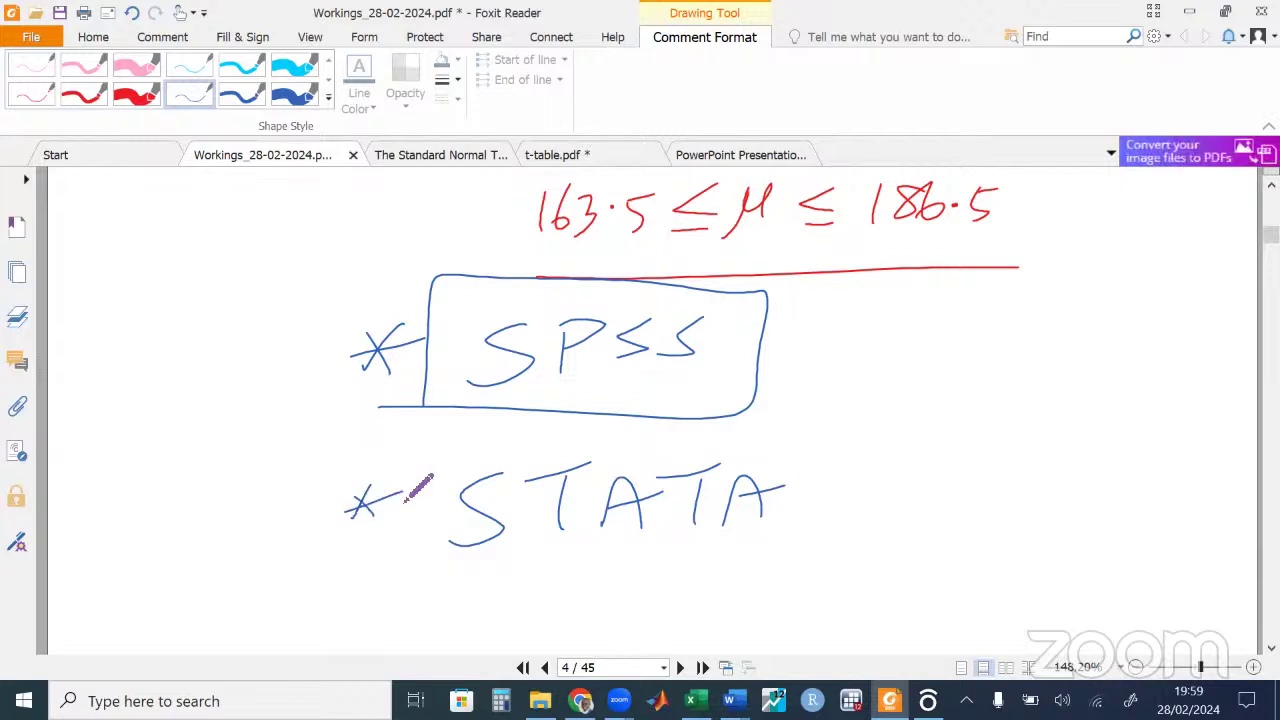
# Add "Version 11" after the handwritten "STATA" and draw a box around the whole line.
pyautogui.moveTo(855, 468)
pyautogui.mouseDown()
pyautogui.moveTo(895, 466)
pyautogui.moveTo(940, 500)
pyautogui.moveTo(985, 503)
pyautogui.moveTo(1028, 483)
pyautogui.moveTo(1062, 500)
pyautogui.mouseUp()
pyautogui.moveTo(1126, 462)
pyautogui.mouseDown()
pyautogui.moveTo(1120, 505)
pyautogui.moveTo(1146, 505)
pyautogui.mouseUp()
pyautogui.moveTo(447, 578)
pyautogui.mouseDown()
pyautogui.moveTo(905, 576)
pyautogui.moveTo(1212, 425)
pyautogui.moveTo(670, 432)
pyautogui.moveTo(439, 582)
pyautogui.mouseUp()
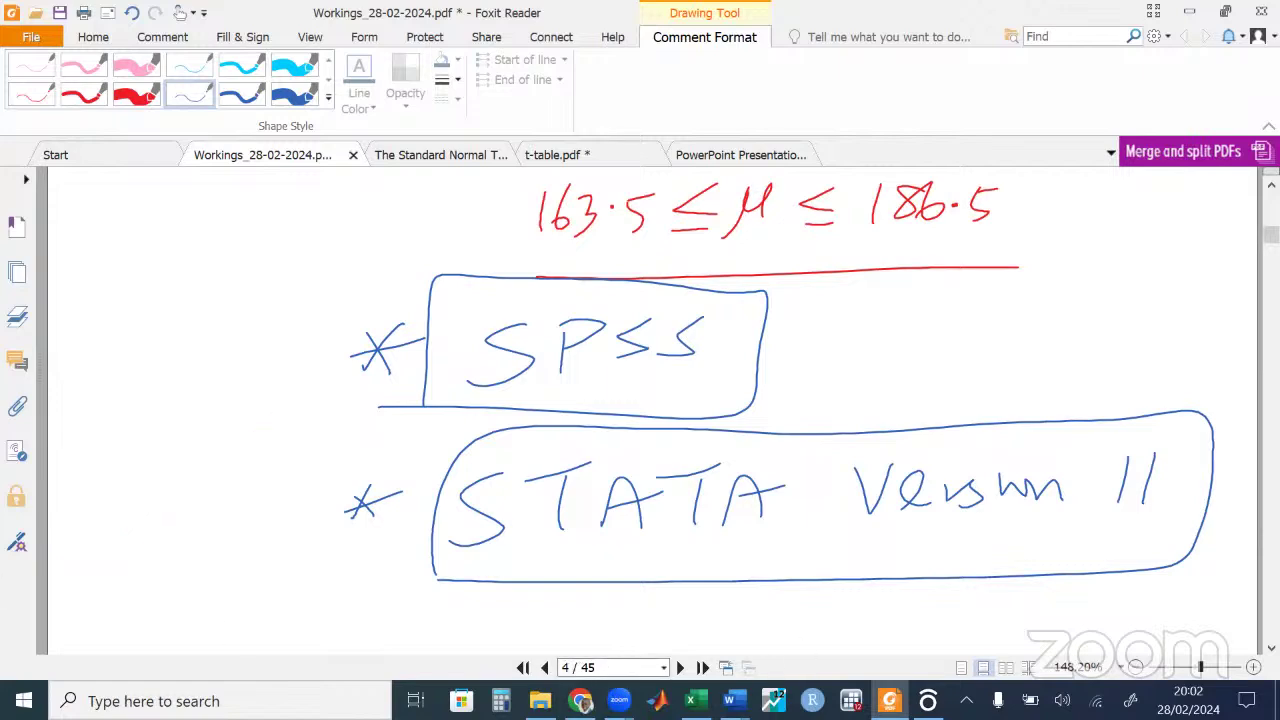
# Switch to the Chapter 6 folder in File Explorer and extract the S11 ZIP archive into a new S11 subfolder.
pyautogui.moveTo(540, 701)
pyautogui.click(551, 629)
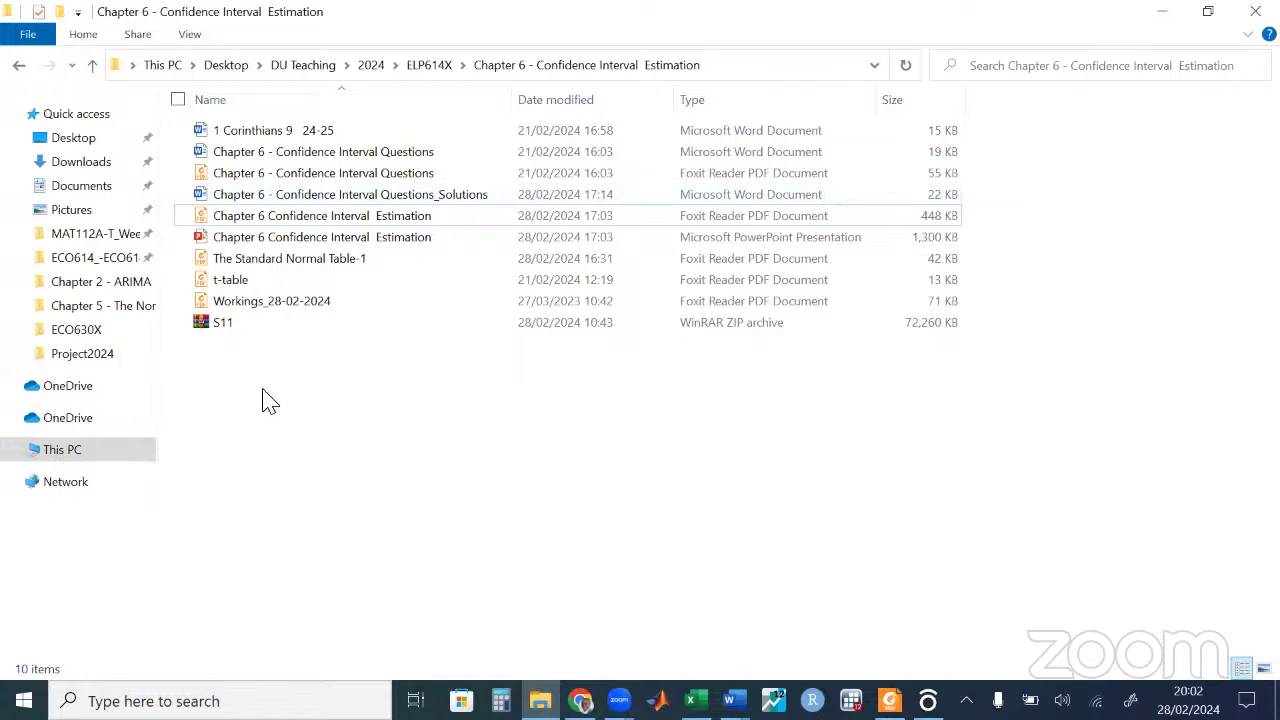
pyautogui.click(224, 330)
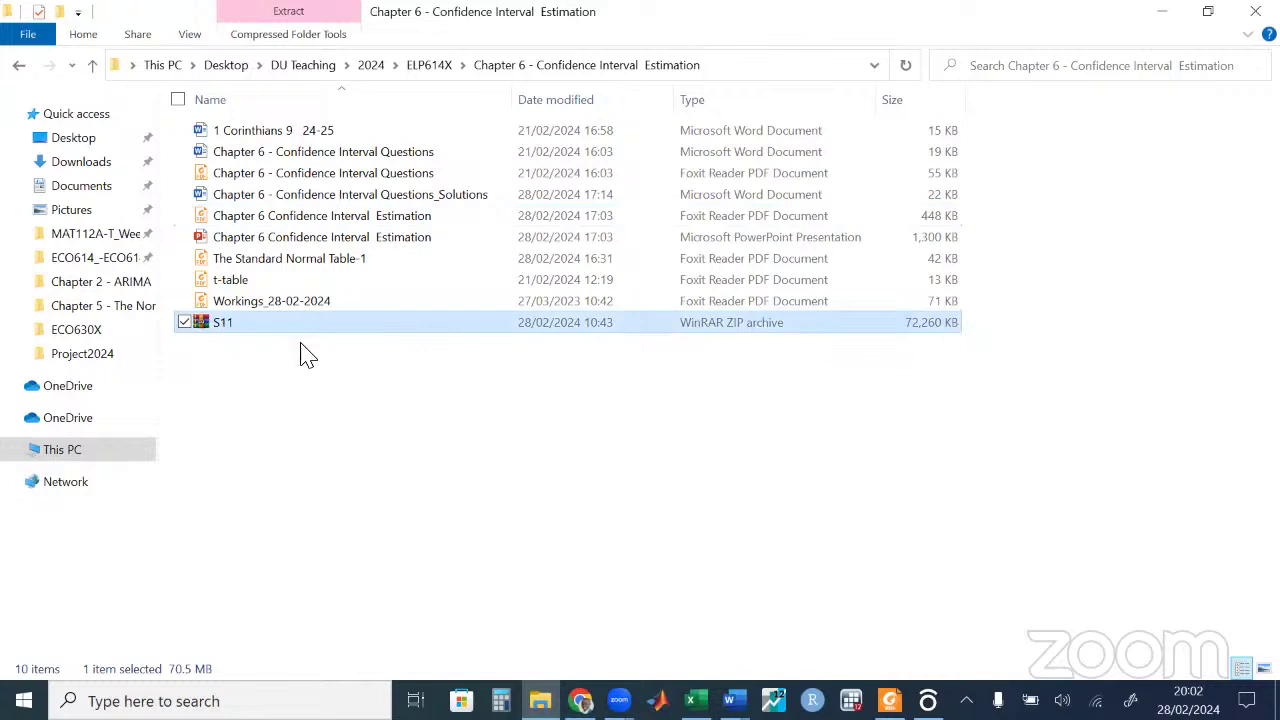
pyautogui.rightClick(249, 334)
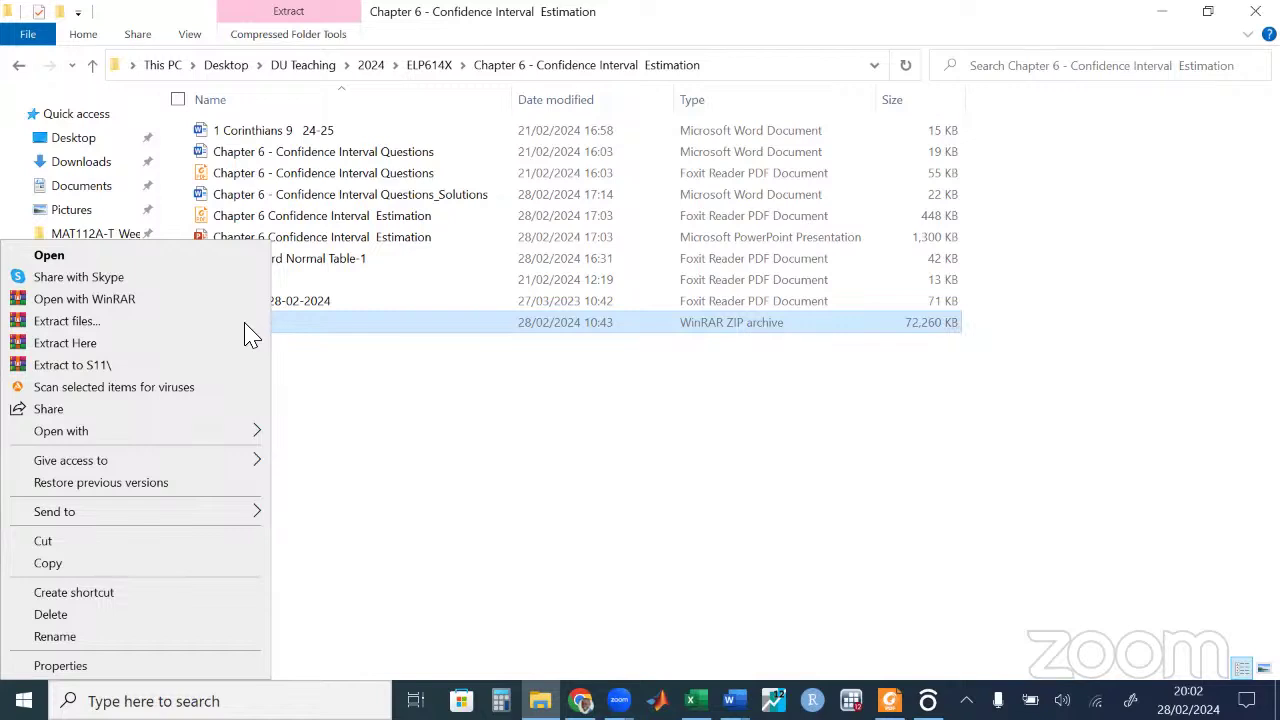
pyautogui.click(88, 324)
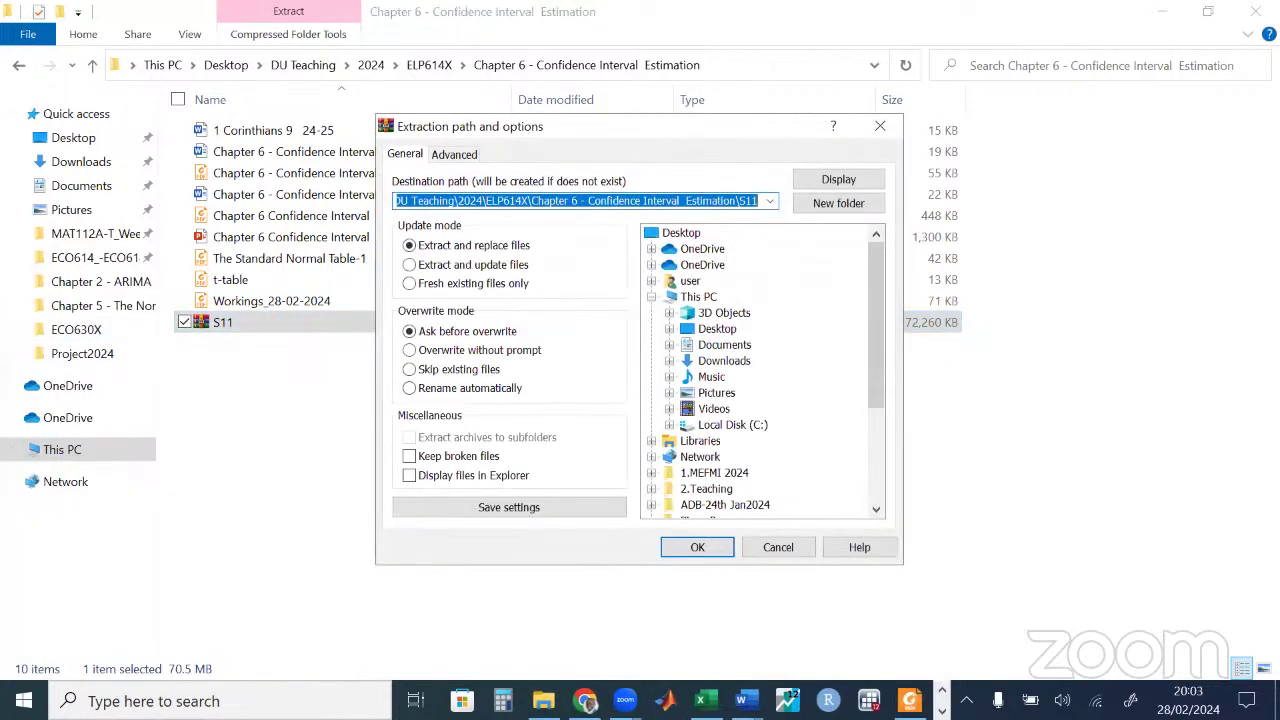
pyautogui.click(702, 549)
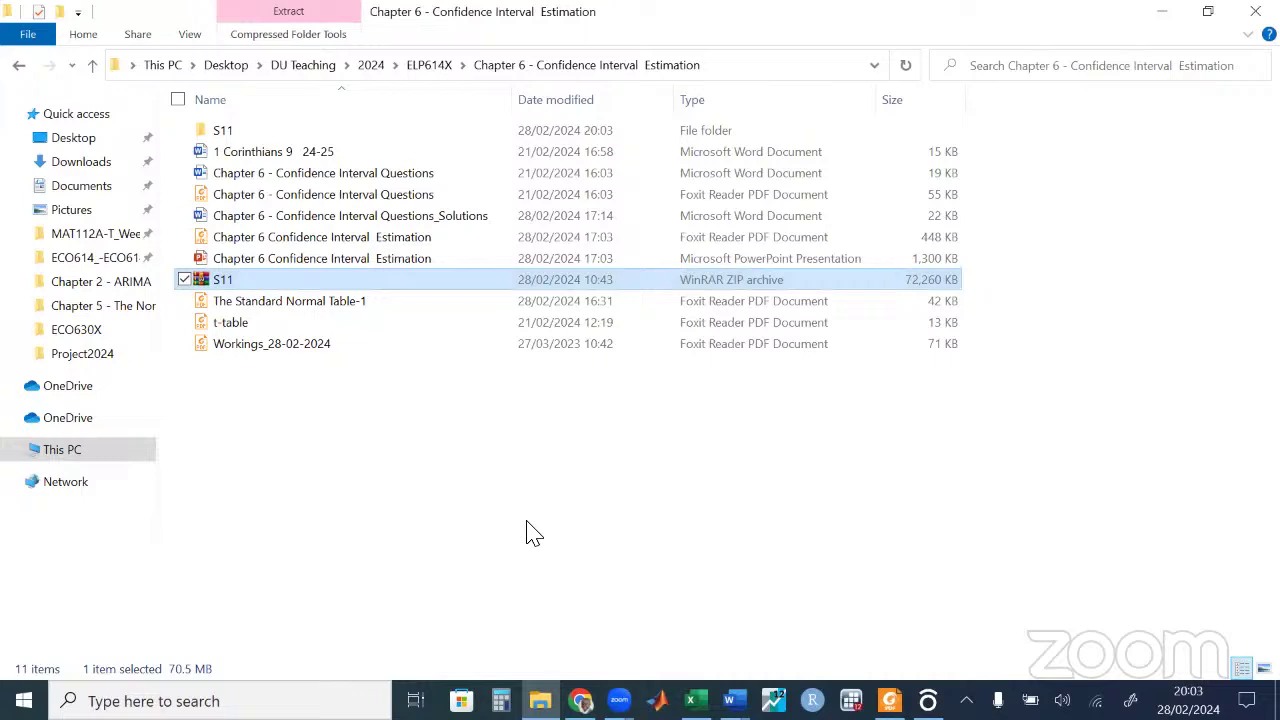
# Open the Stata11 folder inside the extracted S11 folder.
pyautogui.click(914, 551)
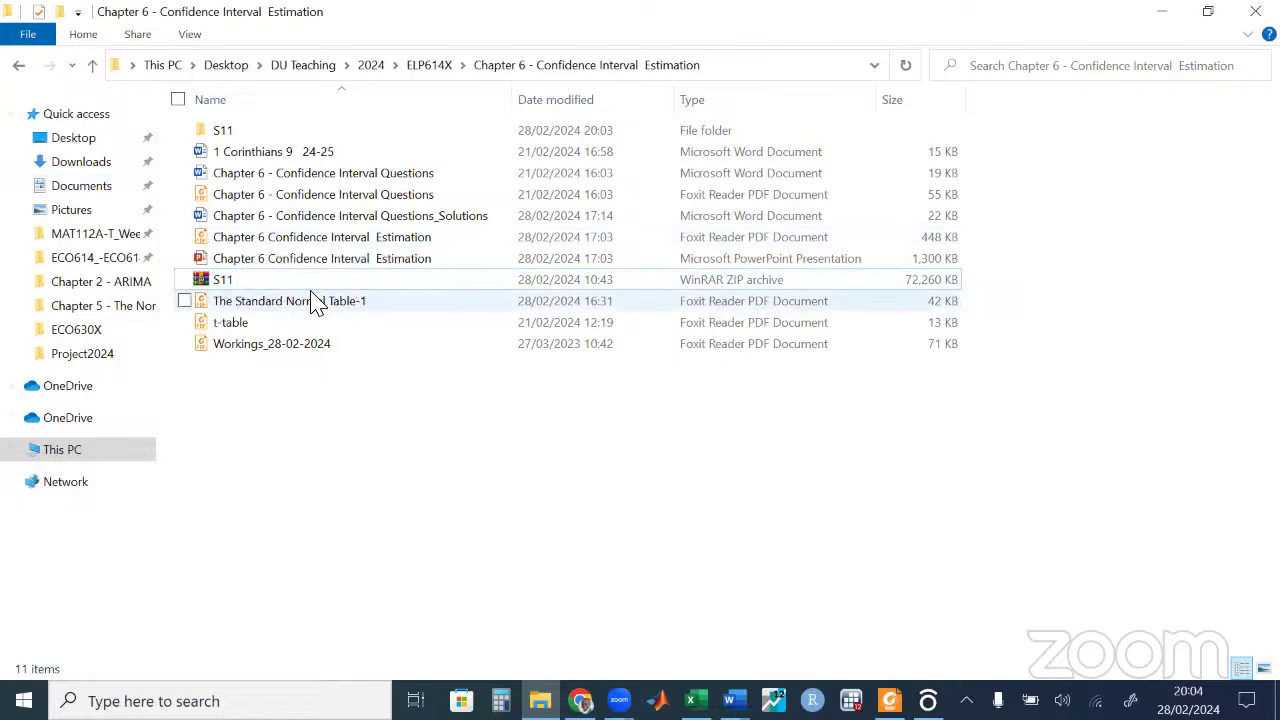
pyautogui.click(440, 282)
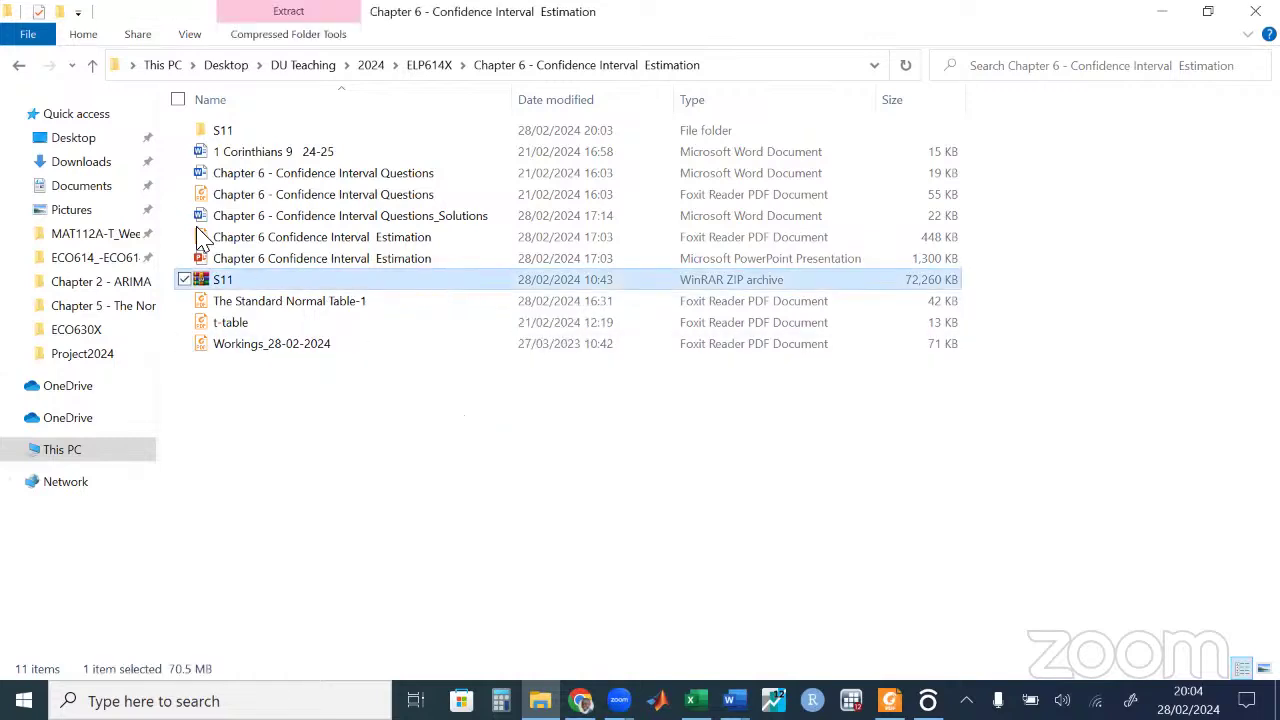
pyautogui.click(247, 131)
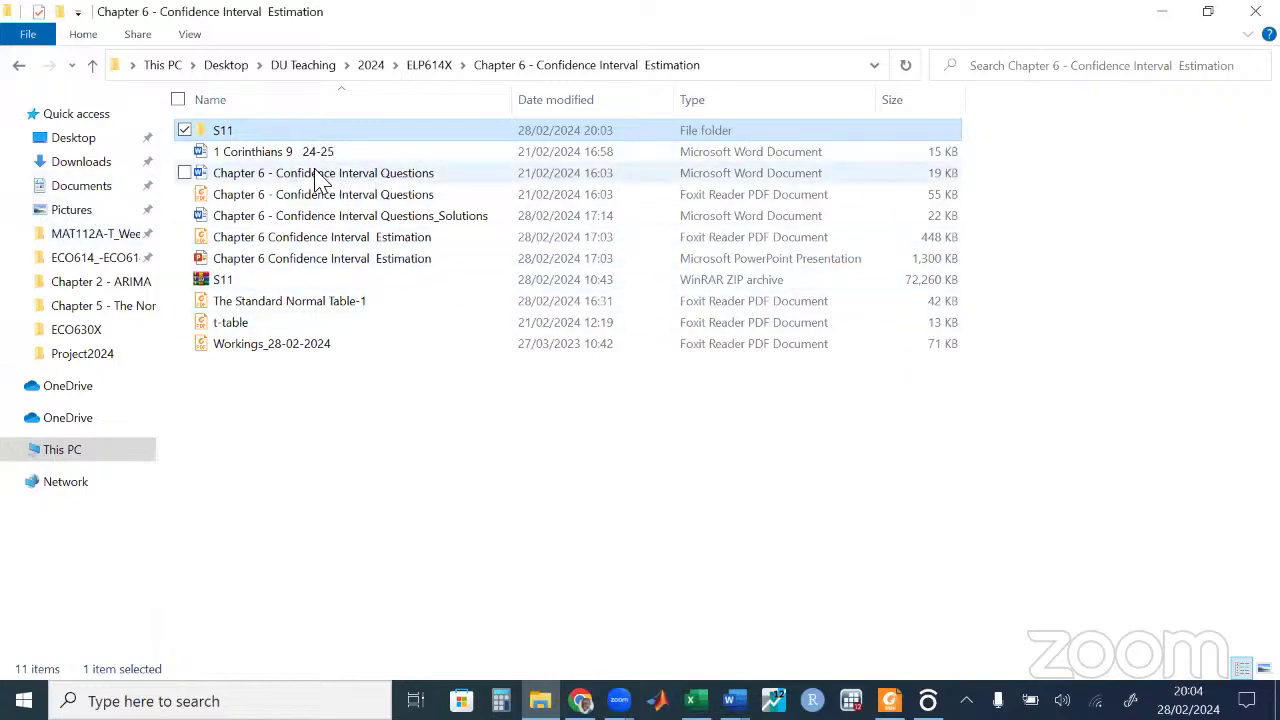
pyautogui.doubleClick(254, 140)
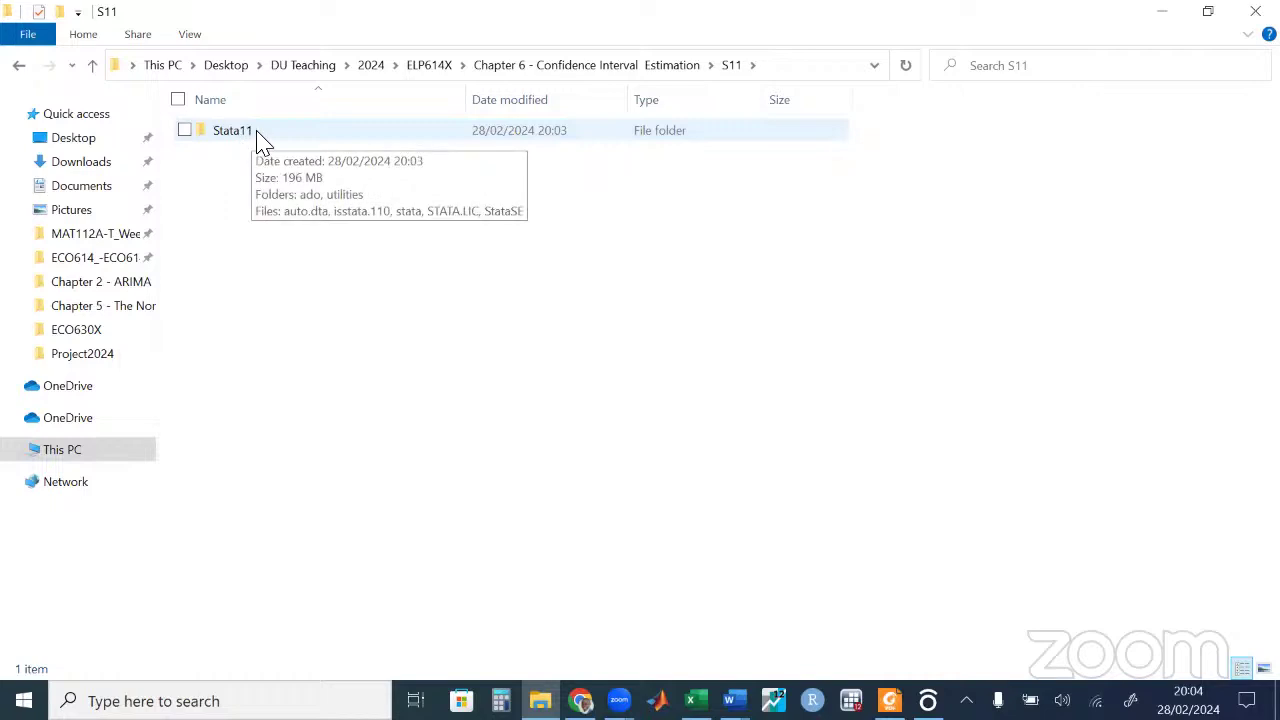
pyautogui.doubleClick(258, 138)
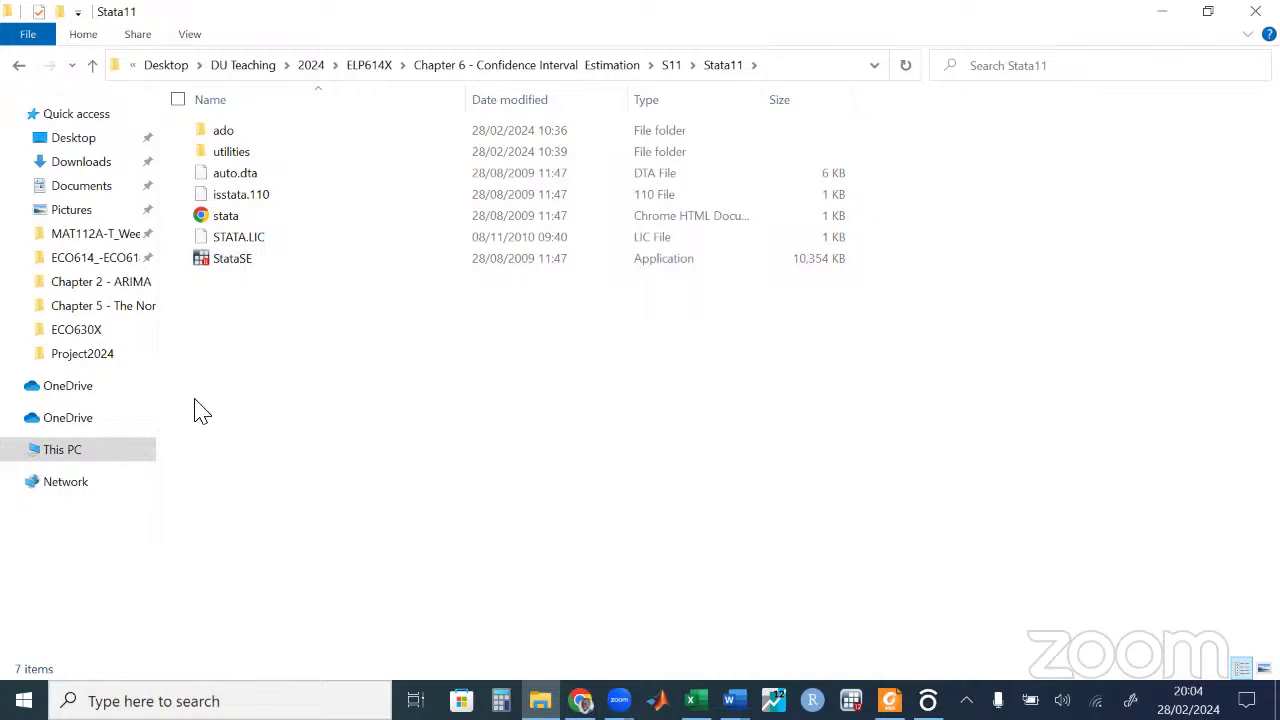
# Pin the StataSE application to the taskbar and launch it.
pyautogui.rightClick(243, 261)
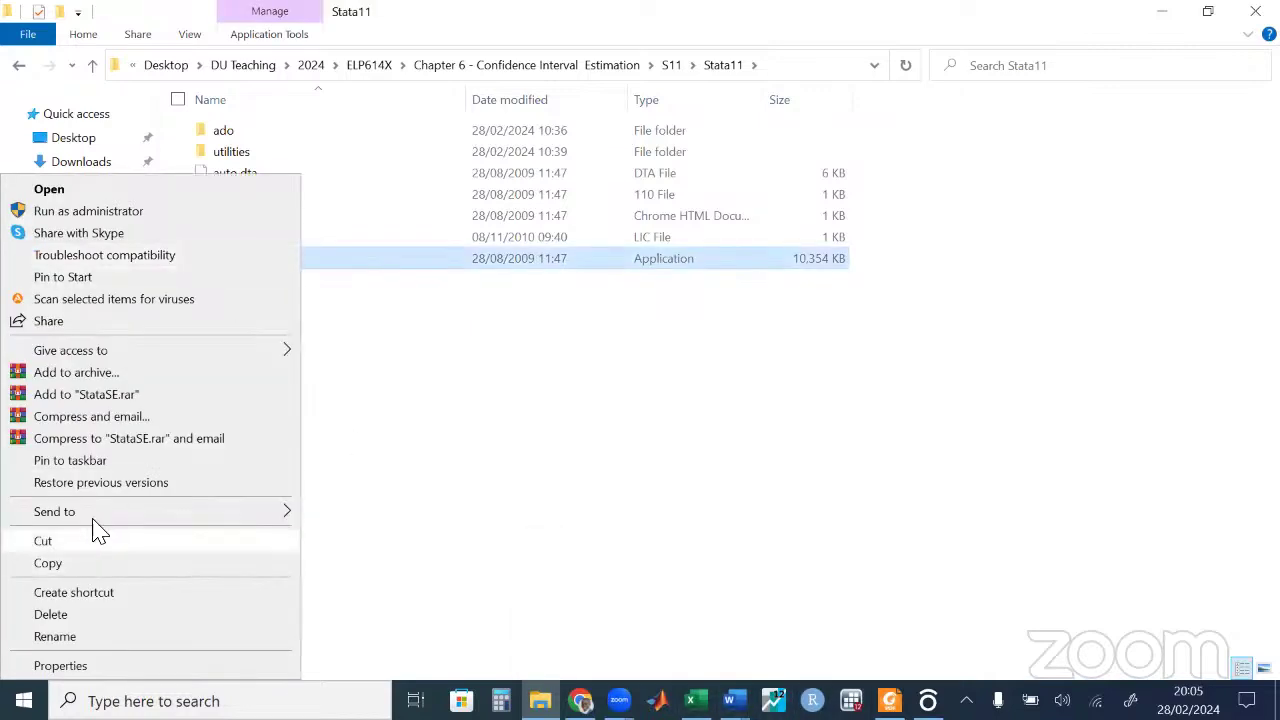
pyautogui.click(97, 464)
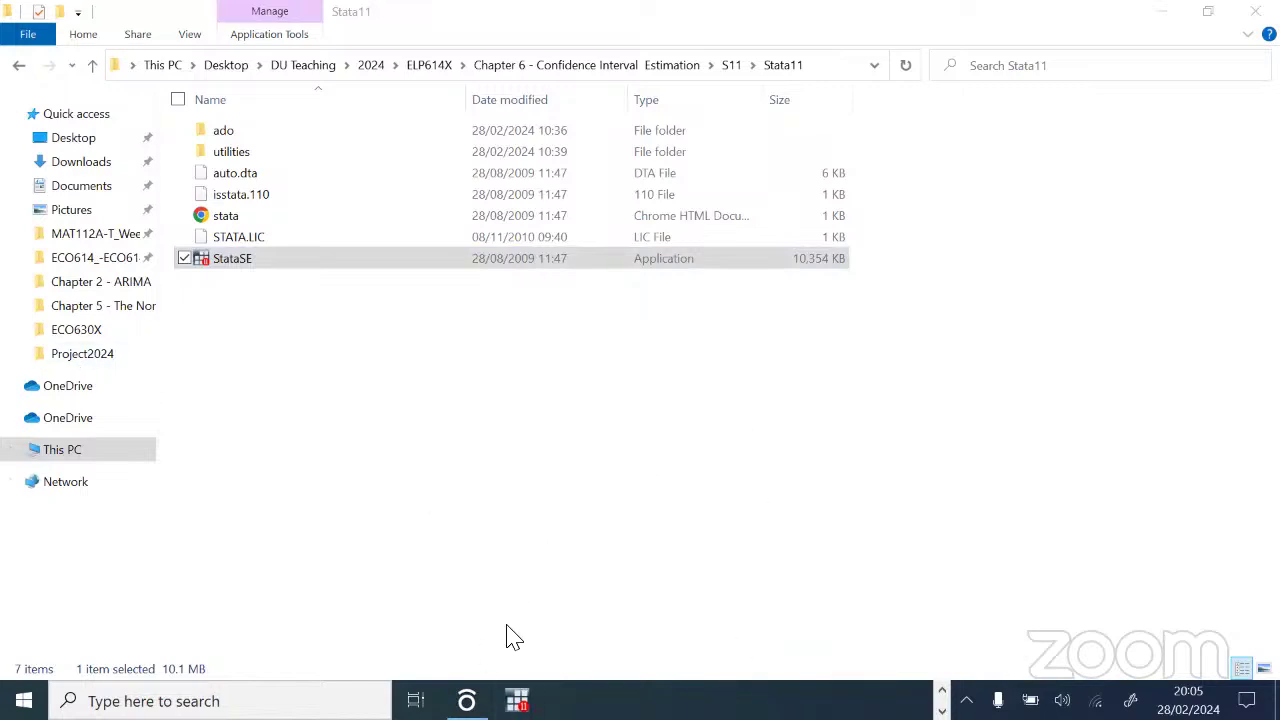
pyautogui.click(517, 700)
pyautogui.doubleClick(285, 265)
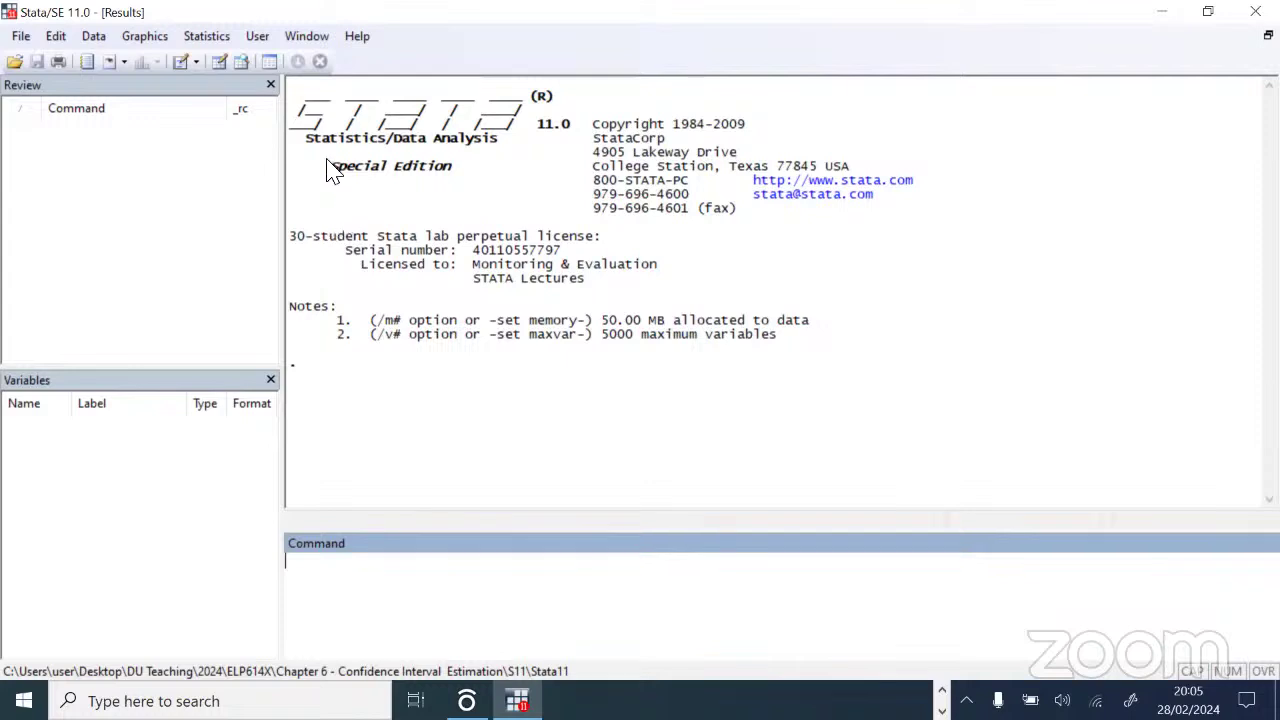
pyautogui.click(24, 38)
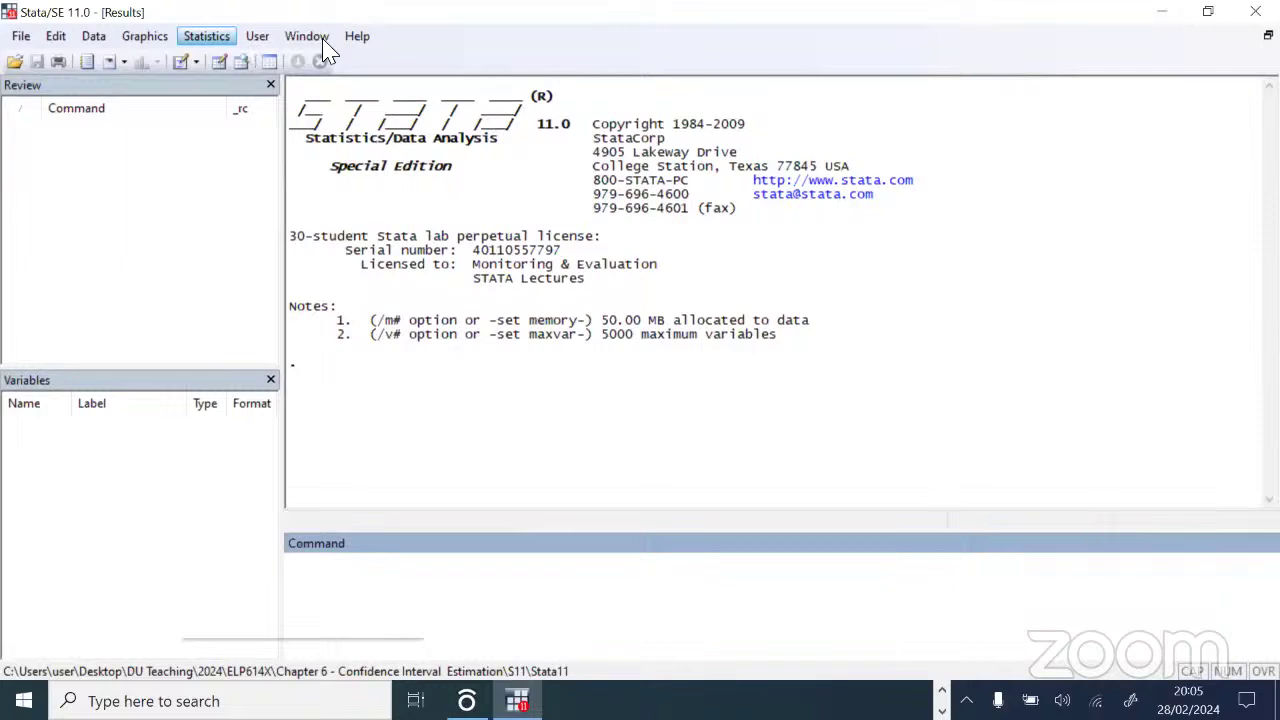
pyautogui.moveTo(283, 50)
pyautogui.moveTo(14, 40)
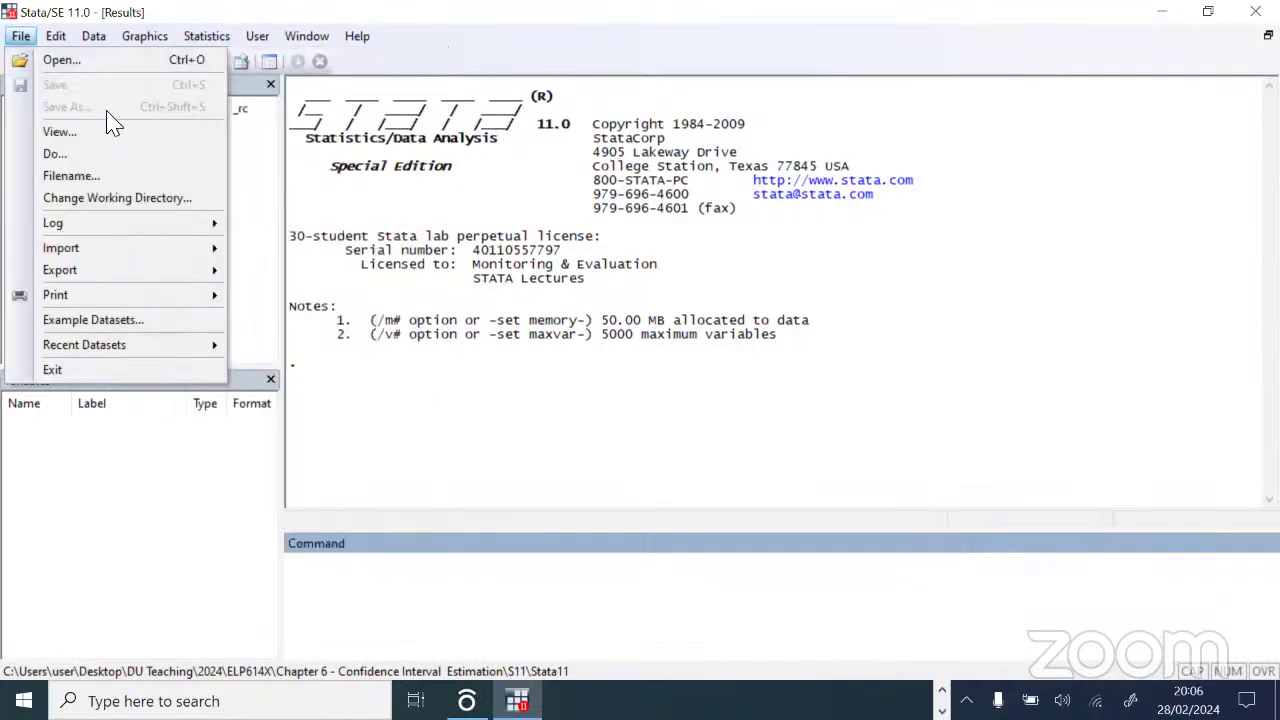
pyautogui.click(675, 313)
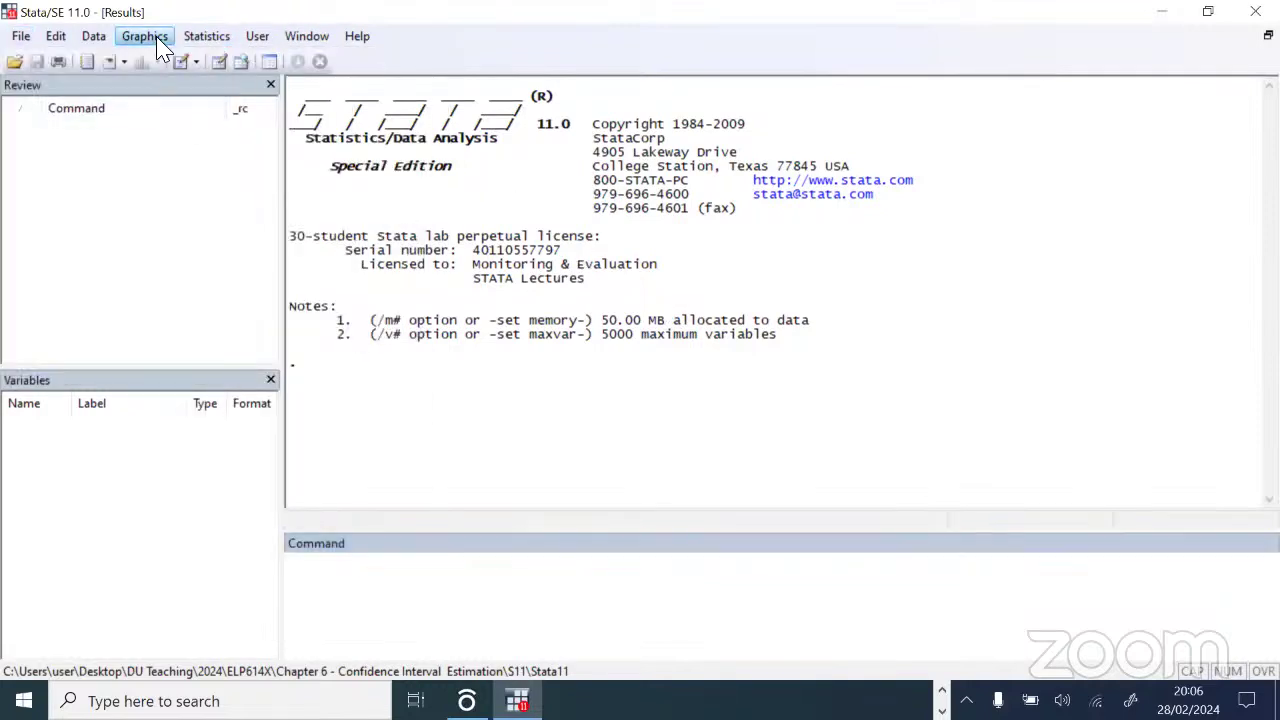
pyautogui.click(160, 48)
pyautogui.moveTo(205, 44)
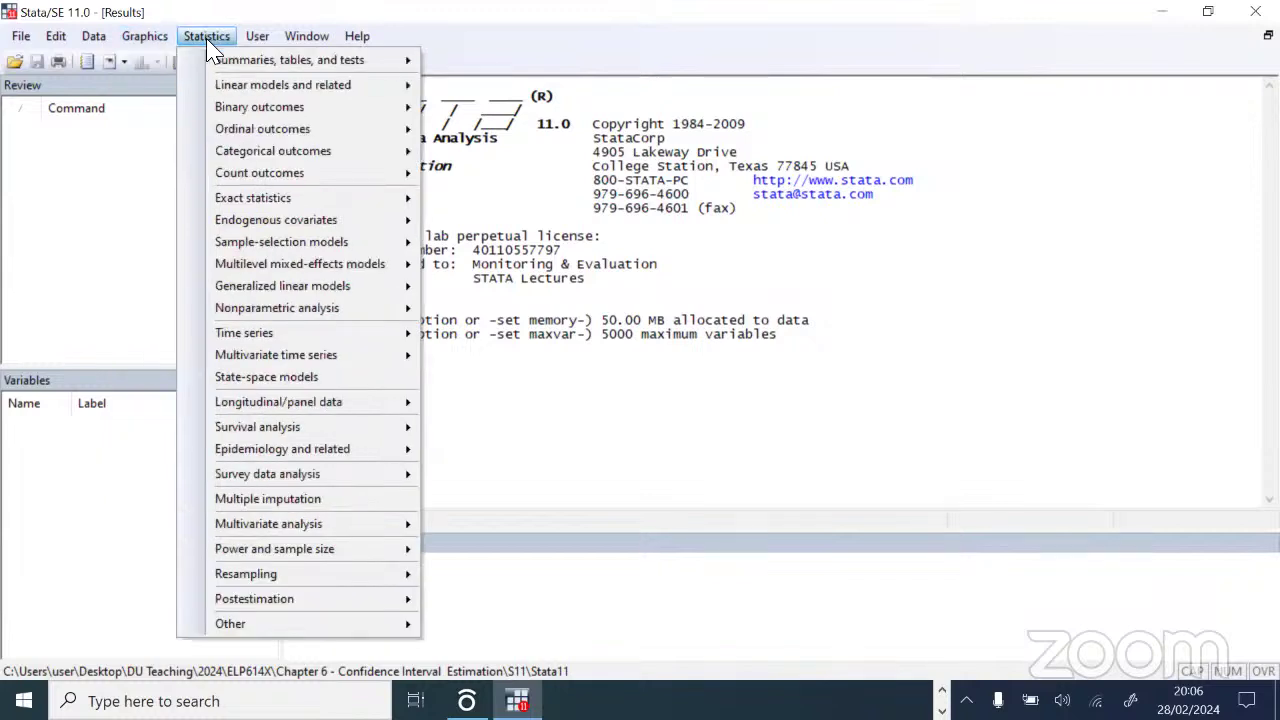
pyautogui.click(916, 420)
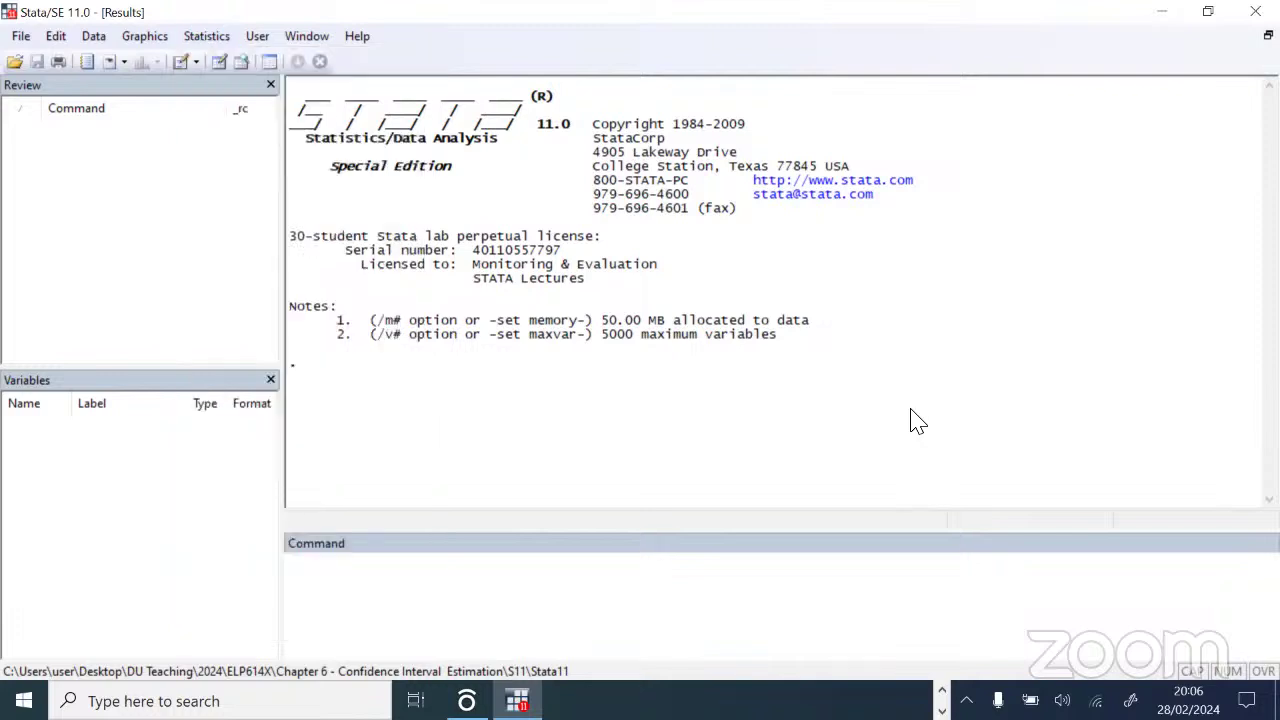